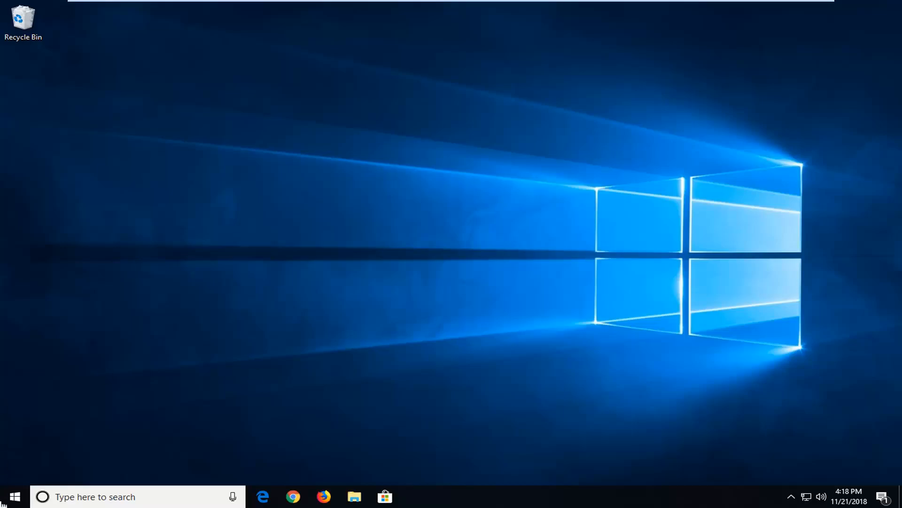
- Search Windows for regedit, run it as administrator and allow it to make changes to the device
{"action": "left_click", "coordinate": [10, 501]}
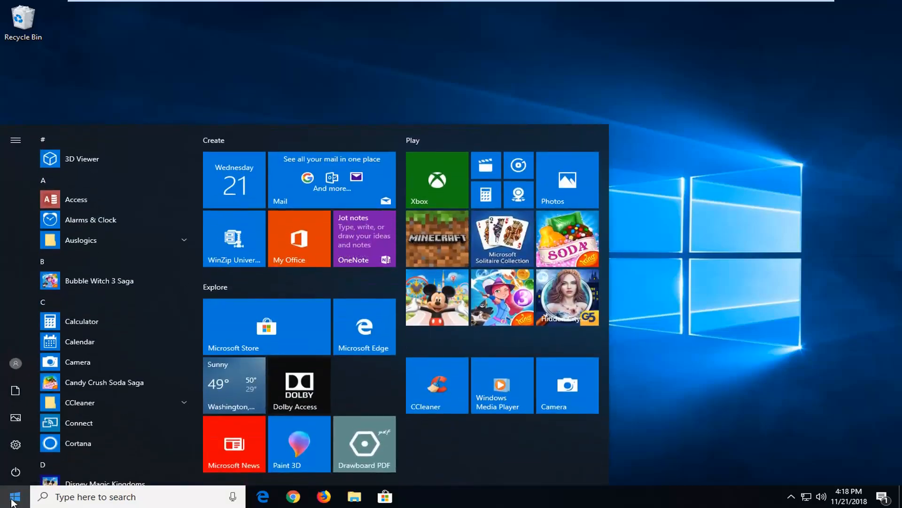
{"action": "type", "text": "rw"}
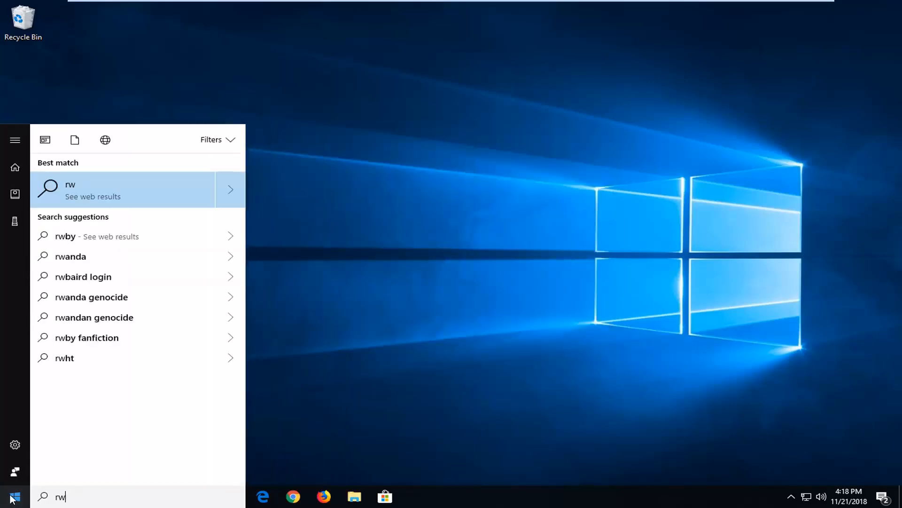
{"action": "type", "text": "egedit"}
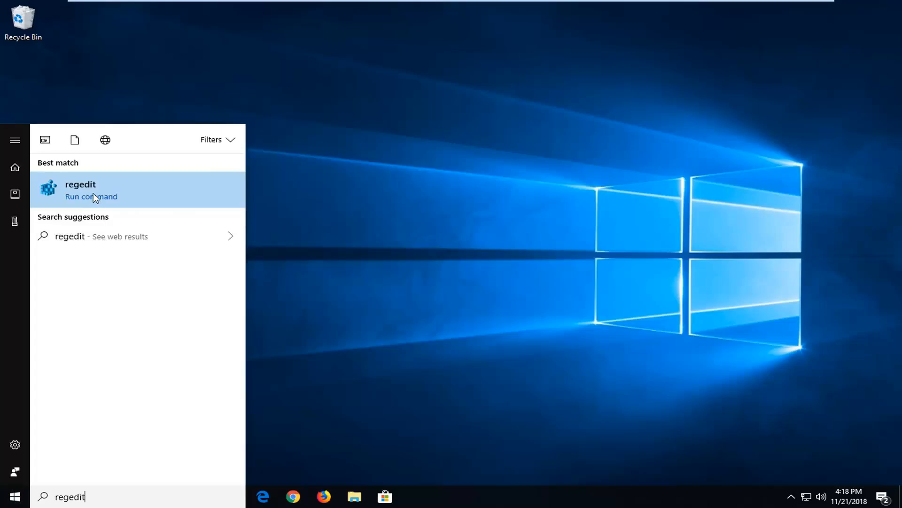
{"action": "right_click", "coordinate": [107, 188]}
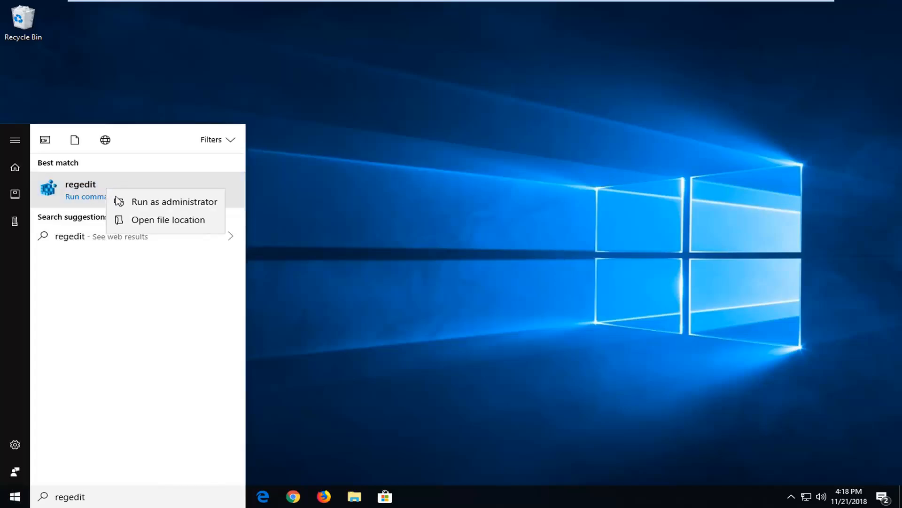
{"action": "left_click", "coordinate": [120, 202]}
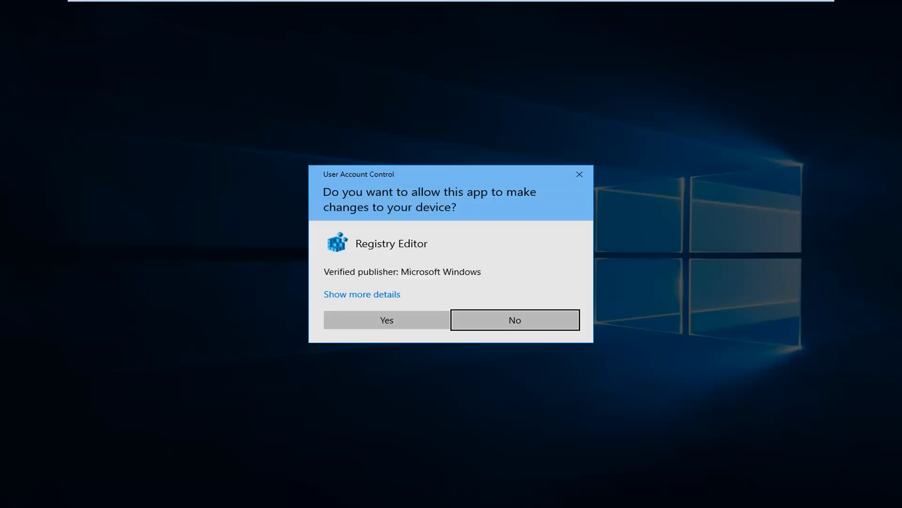
{"action": "left_click", "coordinate": [386, 319]}
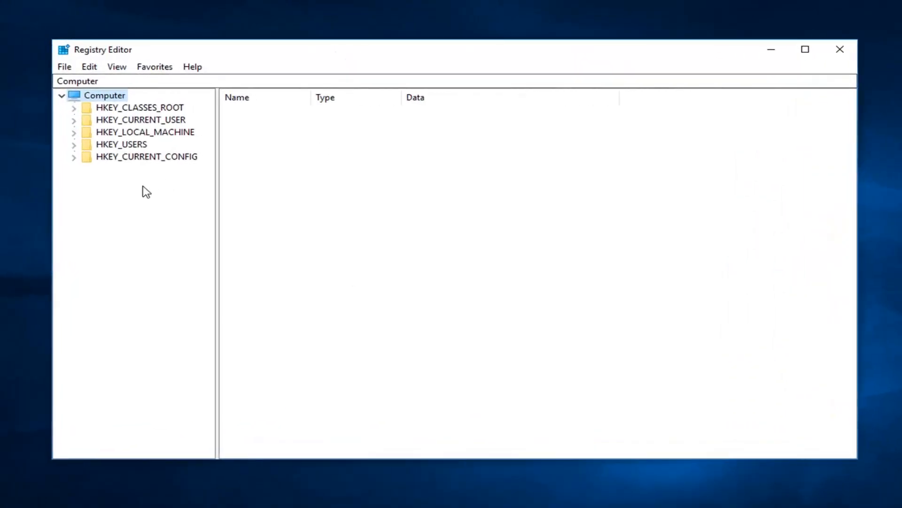
- Expand HKEY_LOCAL_MACHINE and its SOFTWARE key, and widen the key tree so that long key names fit
{"action": "left_click", "coordinate": [124, 132]}
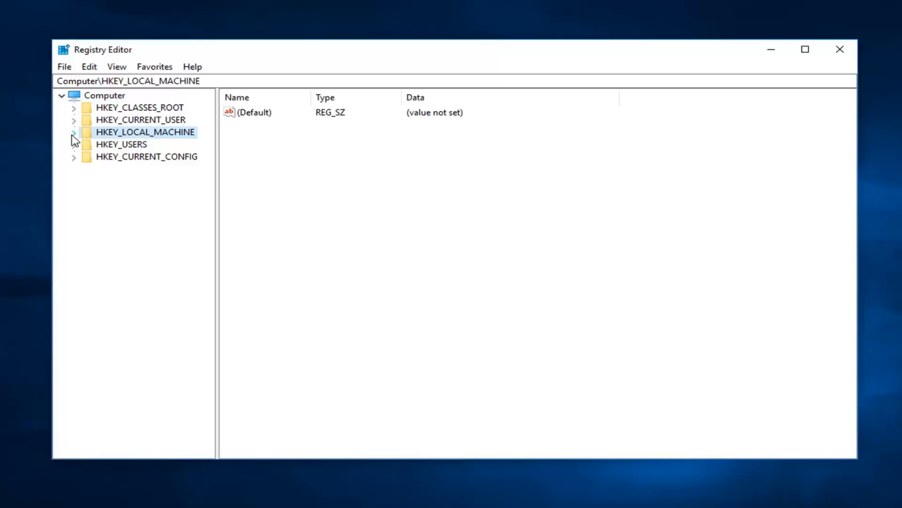
{"action": "left_click", "coordinate": [74, 132]}
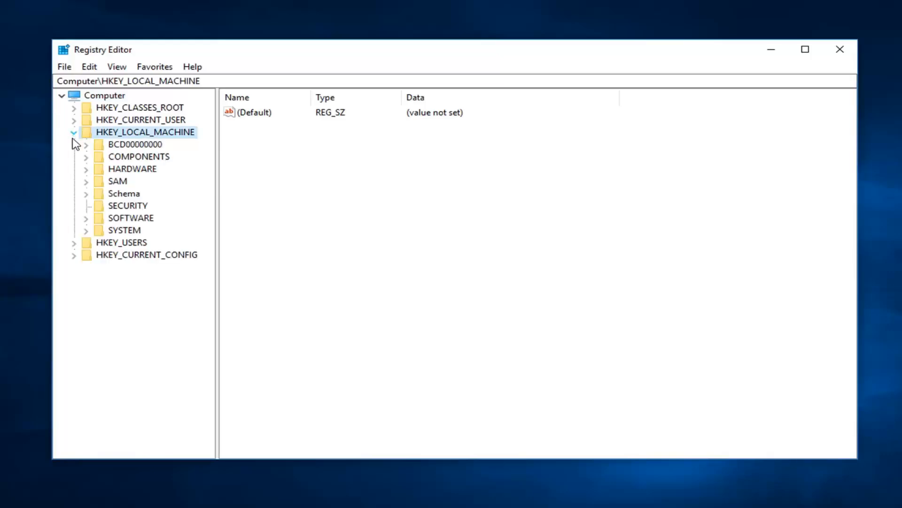
{"action": "left_click", "coordinate": [87, 218]}
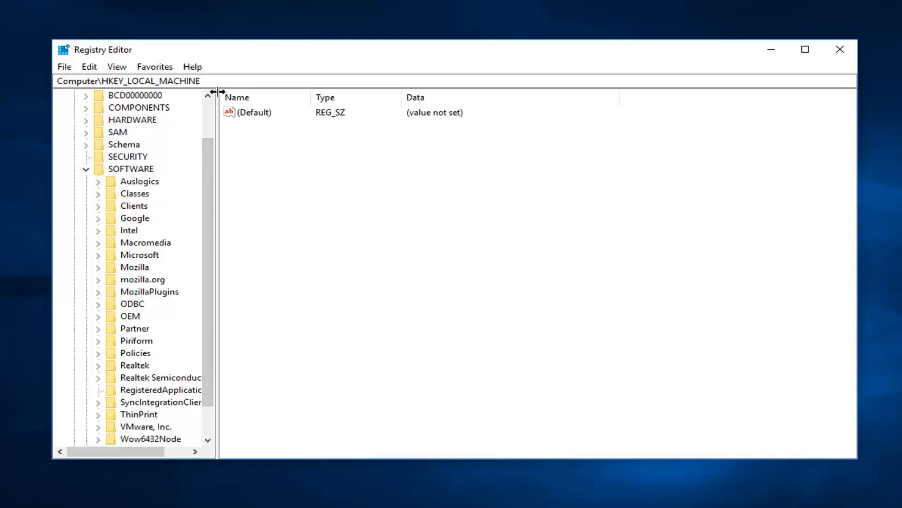
{"action": "left_click_drag", "start_coordinate": [217, 111], "coordinate": [301, 110]}
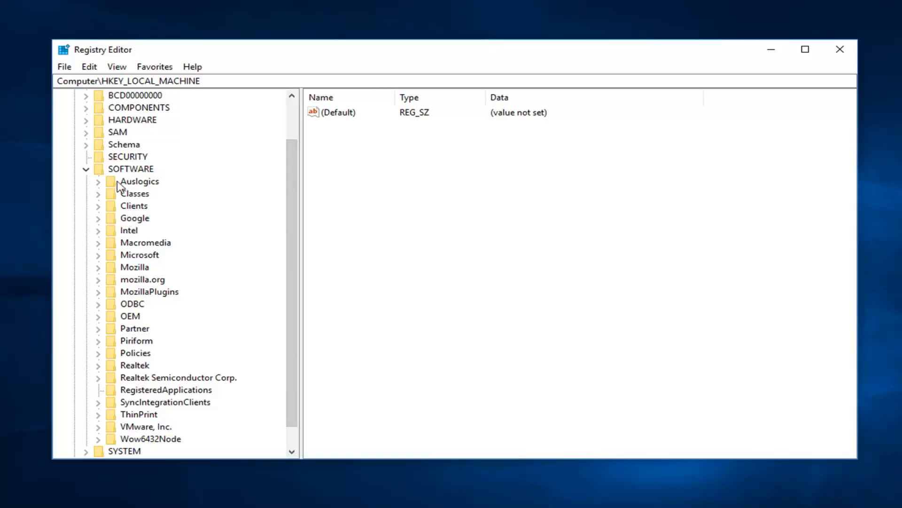
- Under SOFTWARE, expand Policies, Microsoft and Windows, and select the System key
{"action": "scroll", "coordinate": [90, 148], "scroll_direction": "up", "scroll_amount": 2}
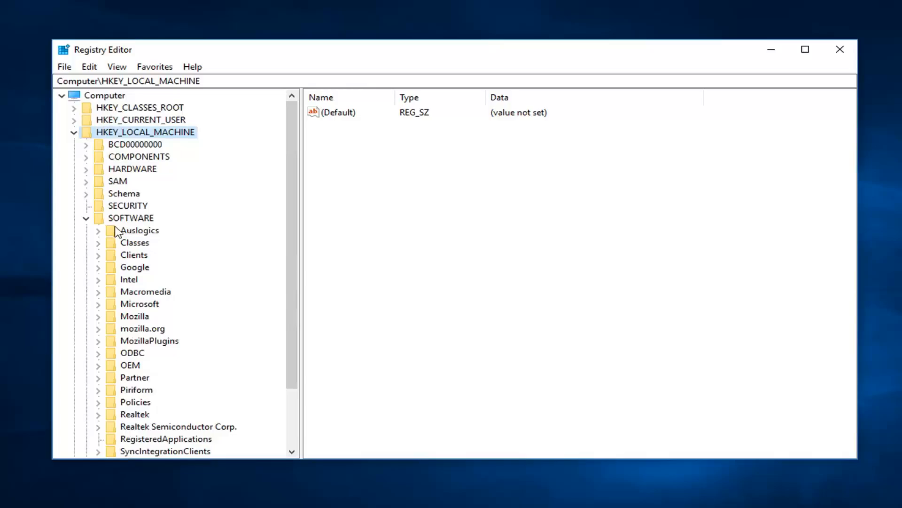
{"action": "scroll", "coordinate": [123, 237], "scroll_direction": "down", "scroll_amount": 2}
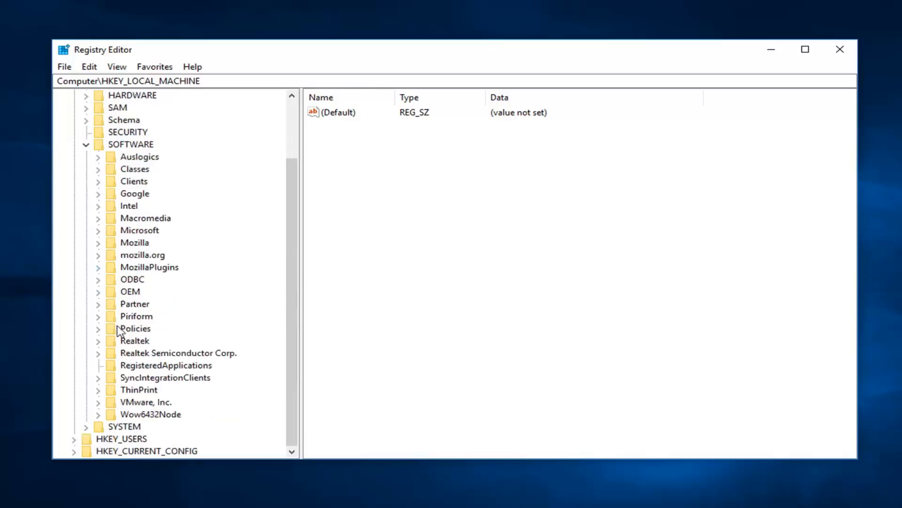
{"action": "left_click", "coordinate": [101, 328]}
{"action": "left_click", "coordinate": [98, 328]}
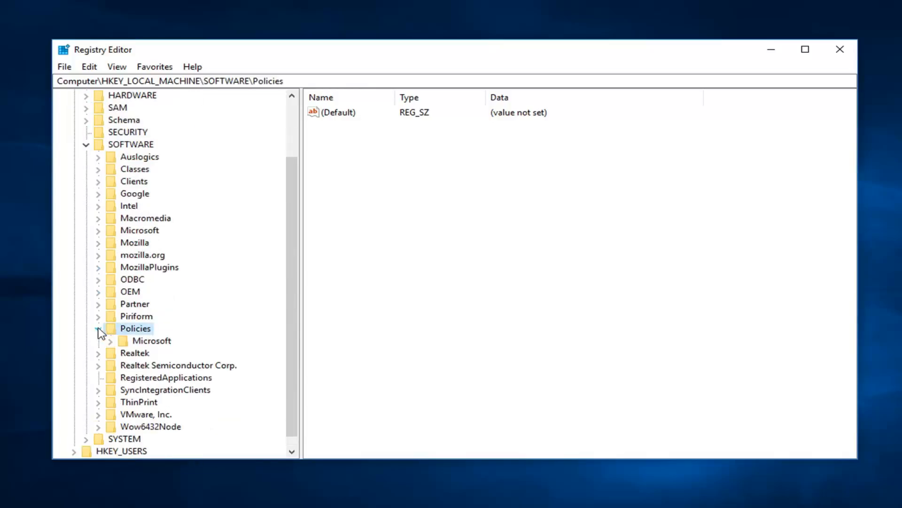
{"action": "left_click", "coordinate": [111, 341]}
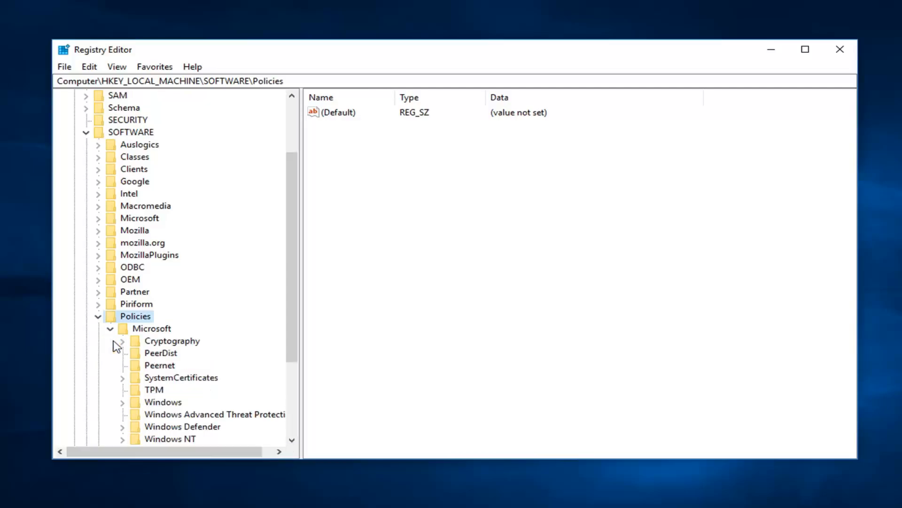
{"action": "scroll", "coordinate": [118, 342], "scroll_direction": "down", "scroll_amount": 2}
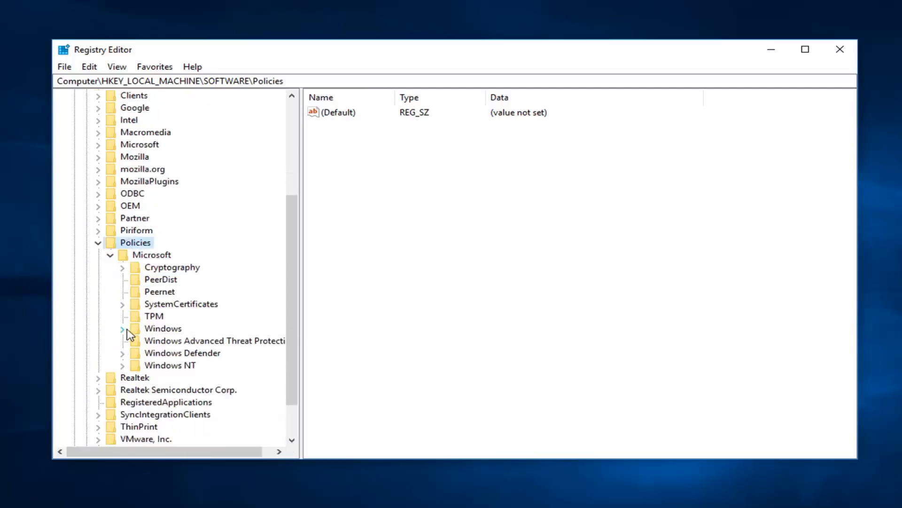
{"action": "left_click", "coordinate": [124, 330]}
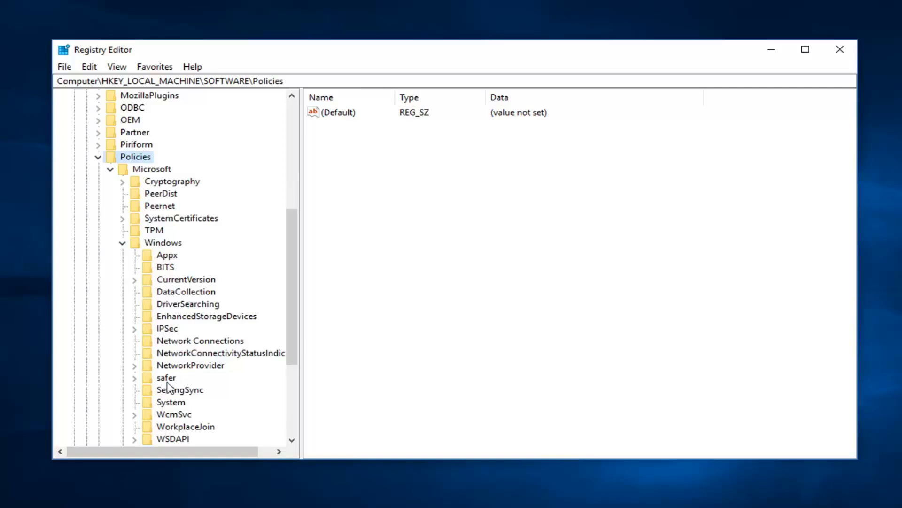
{"action": "scroll", "coordinate": [170, 382], "scroll_direction": "down", "scroll_amount": 2}
{"action": "left_click", "coordinate": [172, 329]}
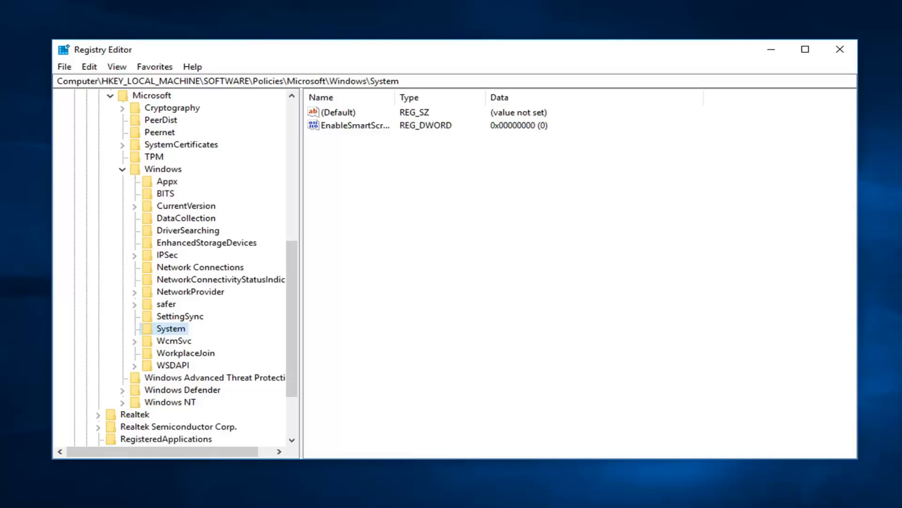
- Create a new DWORD (32-bit) value named AllowDomainPINLogon in the System key
{"action": "left_click", "coordinate": [342, 164]}
{"action": "right_click", "coordinate": [357, 165]}
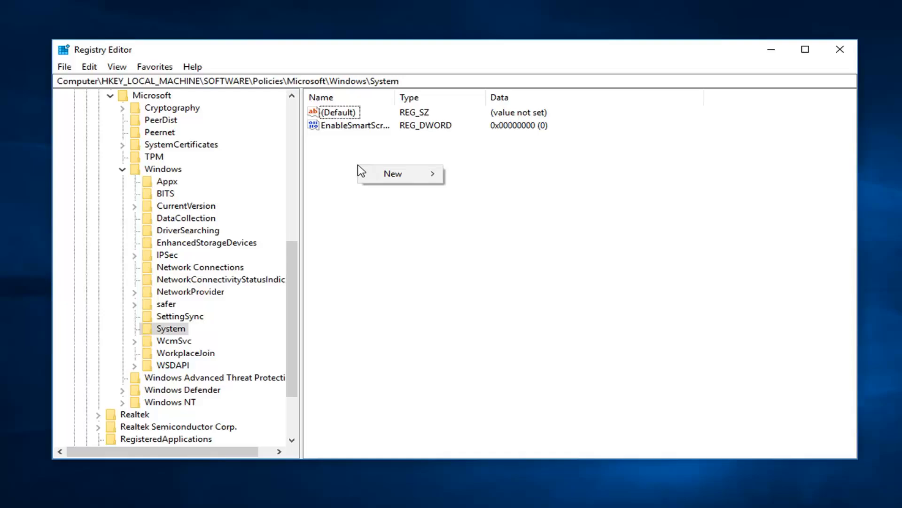
{"action": "mouse_move", "coordinate": [393, 178]}
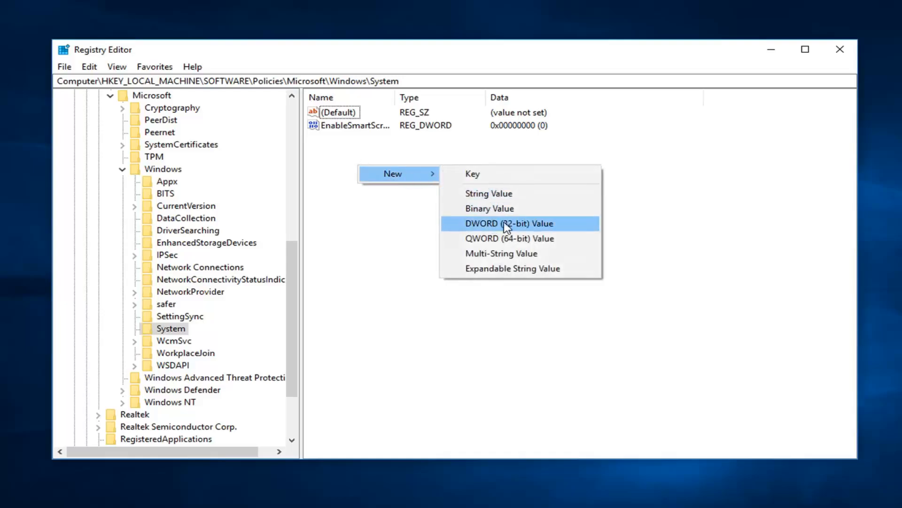
{"action": "left_click", "coordinate": [529, 229]}
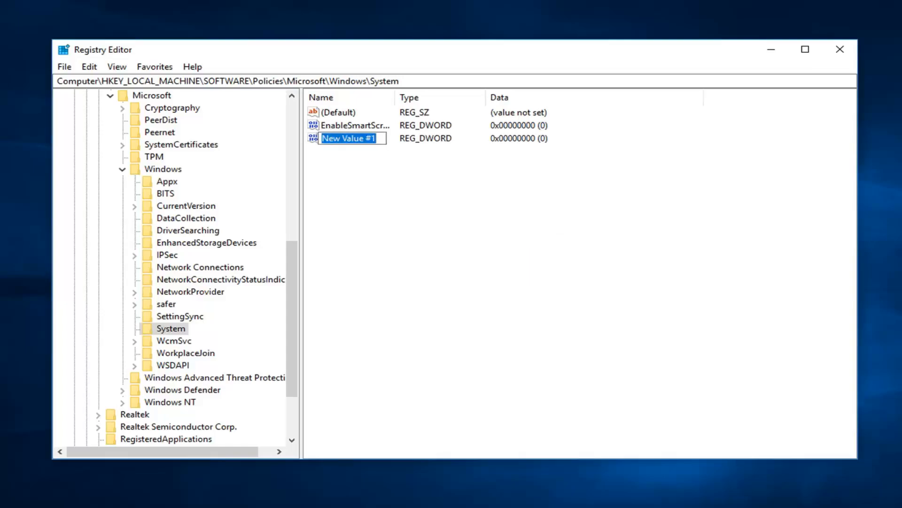
{"action": "type", "text": "A"}
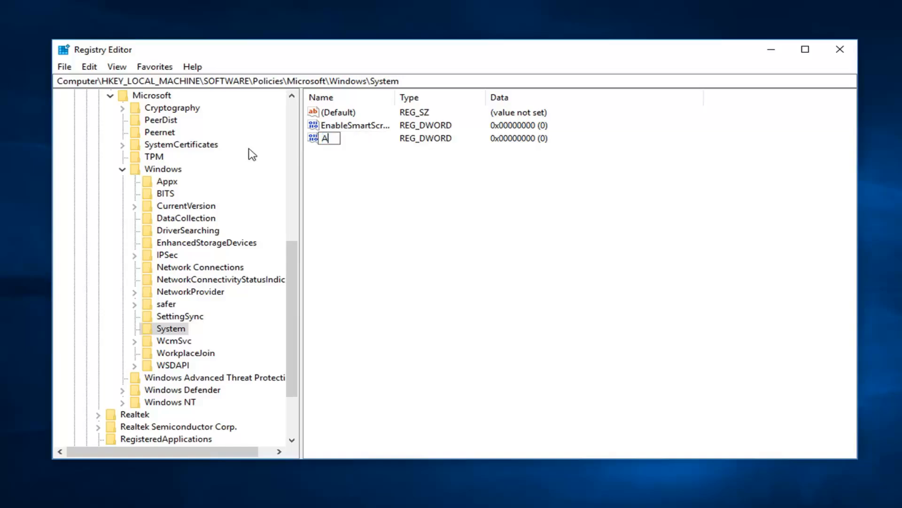
{"action": "type", "text": "llowDomain"}
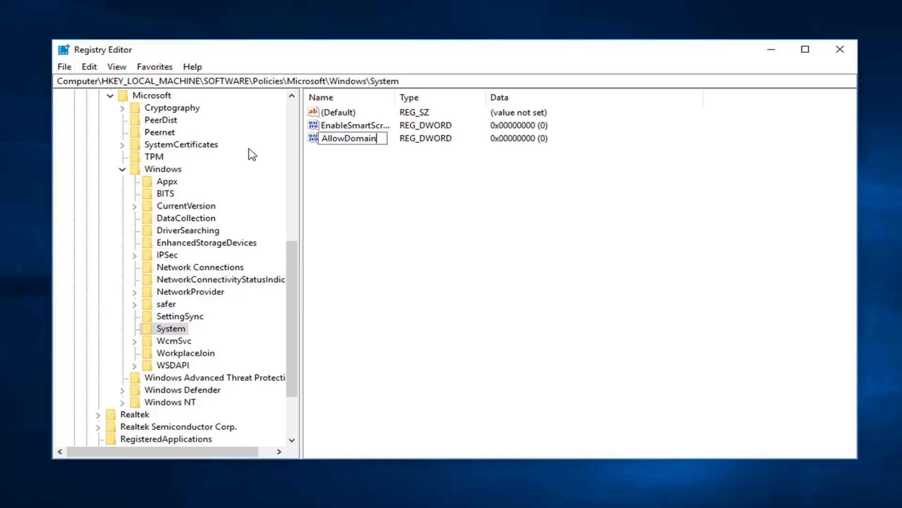
{"action": "type", "text": "PIN"}
{"action": "type", "text": "Logon"}
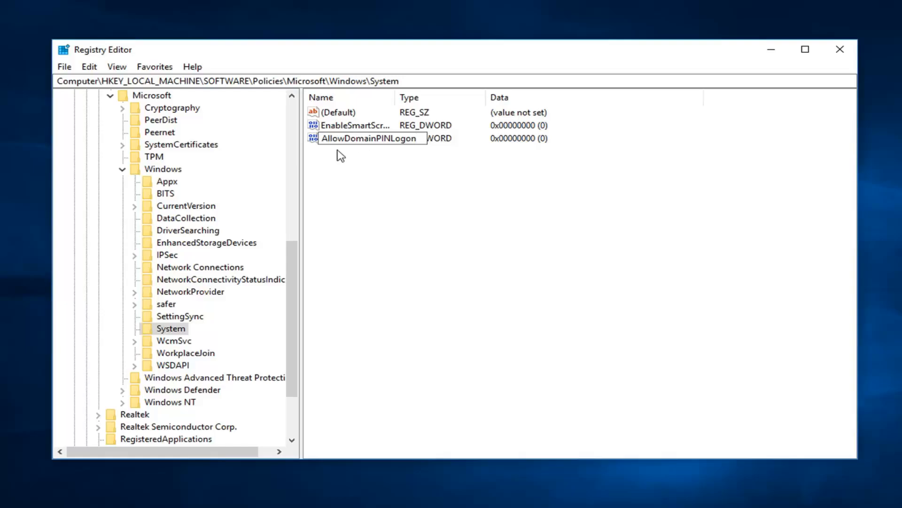
{"action": "key", "text": "Return"}
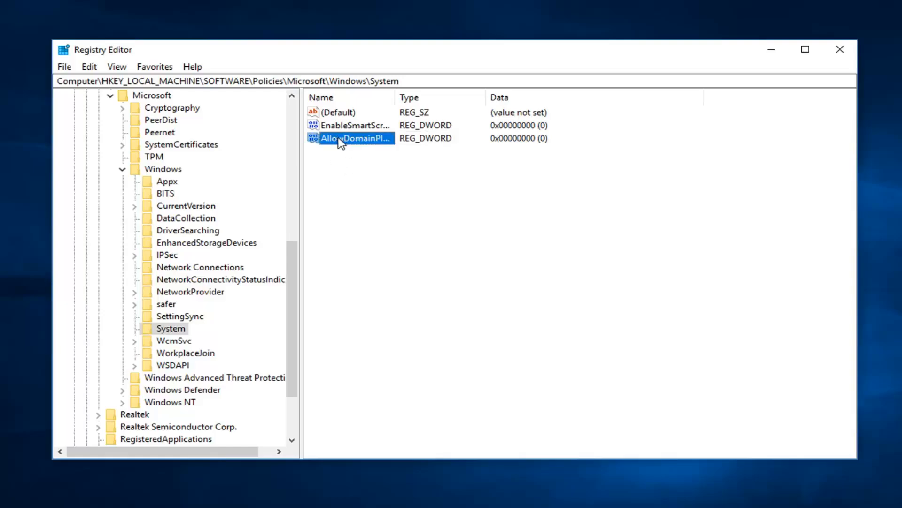
- Set the value data of AllowDomainPINLogon to 1
{"action": "double_click", "coordinate": [341, 141]}
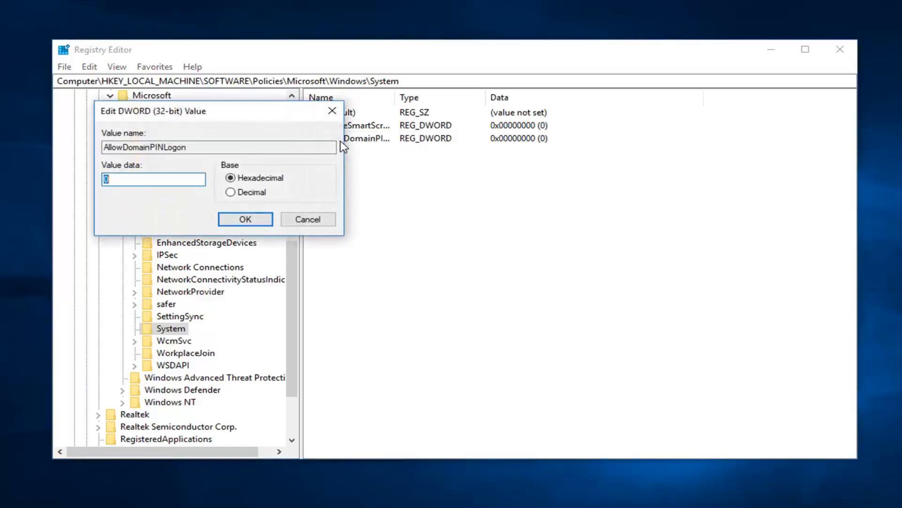
{"action": "left_click_drag", "start_coordinate": [345, 130], "coordinate": [465, 153]}
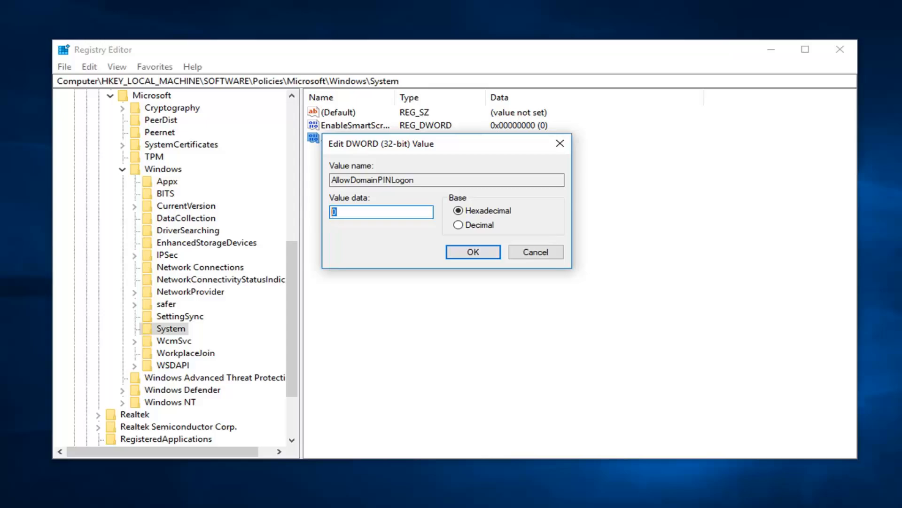
{"action": "type", "text": "1"}
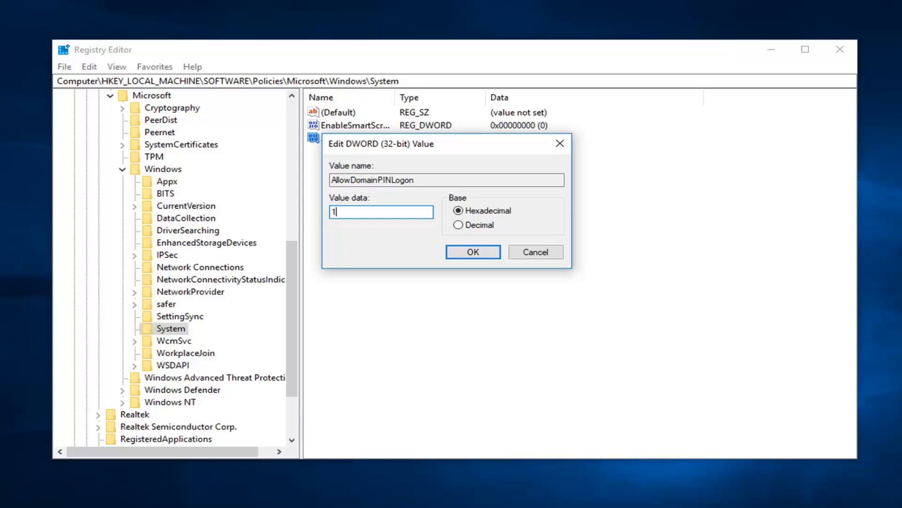
{"action": "left_click", "coordinate": [481, 254]}
{"action": "left_click", "coordinate": [380, 197]}
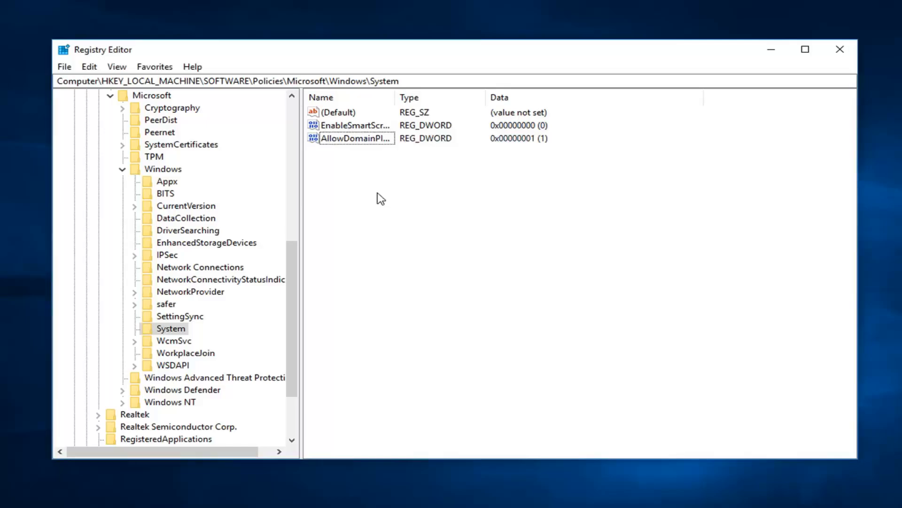
- Widen the Name column to fit the full value names, and close the Registry Editor
{"action": "left_click", "coordinate": [322, 139]}
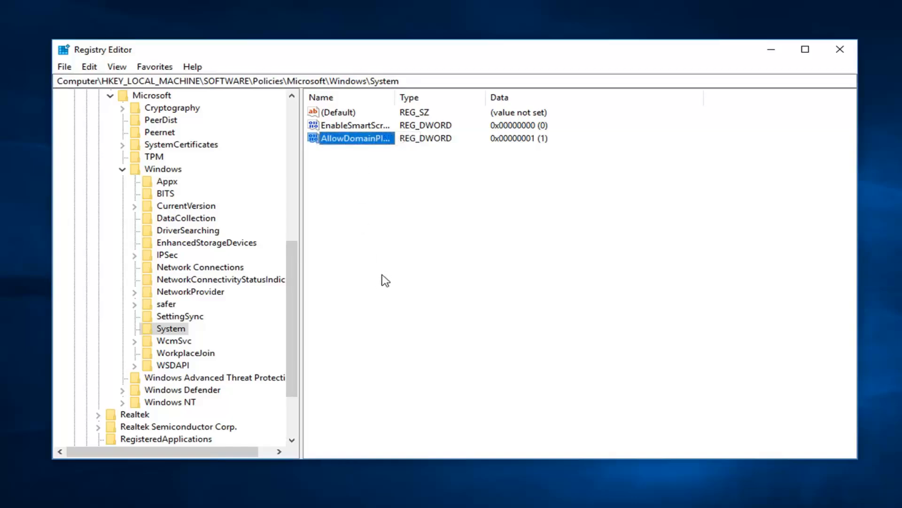
{"action": "double_click", "coordinate": [395, 97]}
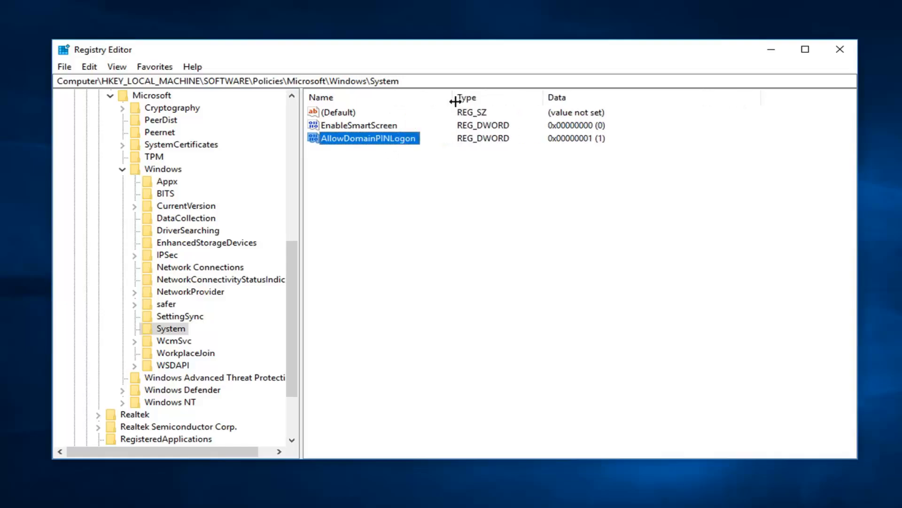
{"action": "left_click", "coordinate": [370, 260]}
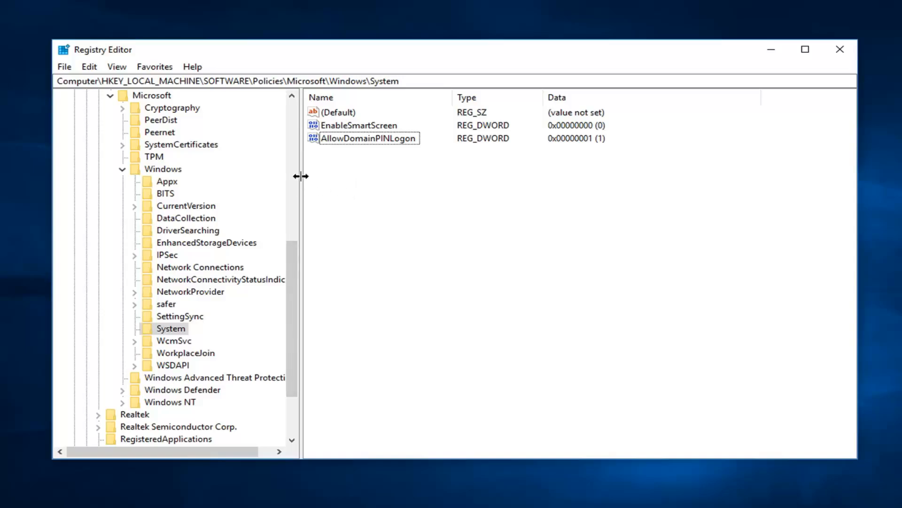
{"action": "left_click_drag", "start_coordinate": [301, 177], "coordinate": [288, 177]}
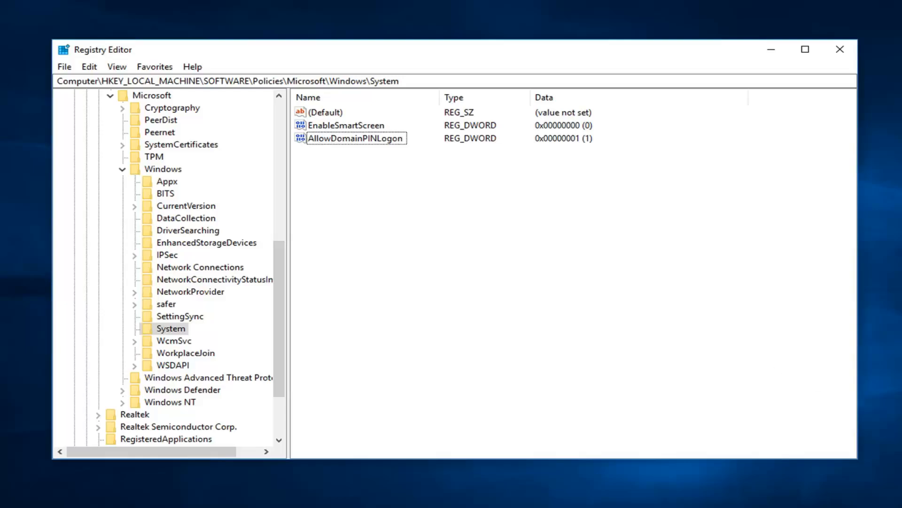
{"action": "left_click", "coordinate": [841, 52]}
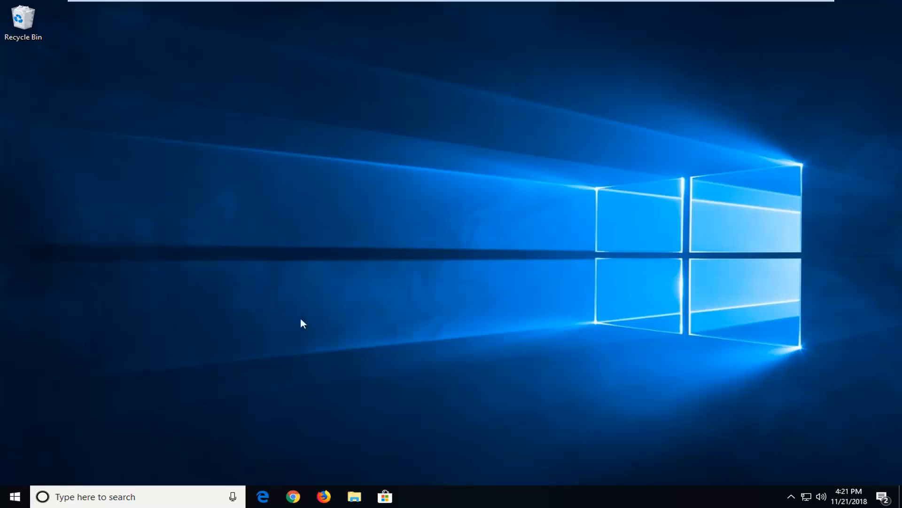
- Search Windows for "local group policy" and open the Edit group policy result
{"action": "left_click", "coordinate": [13, 497]}
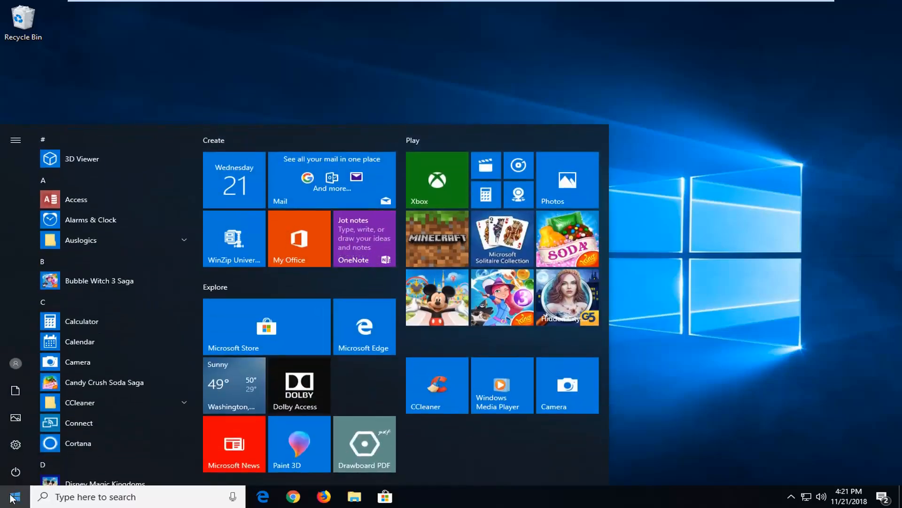
{"action": "type", "text": "local group p"}
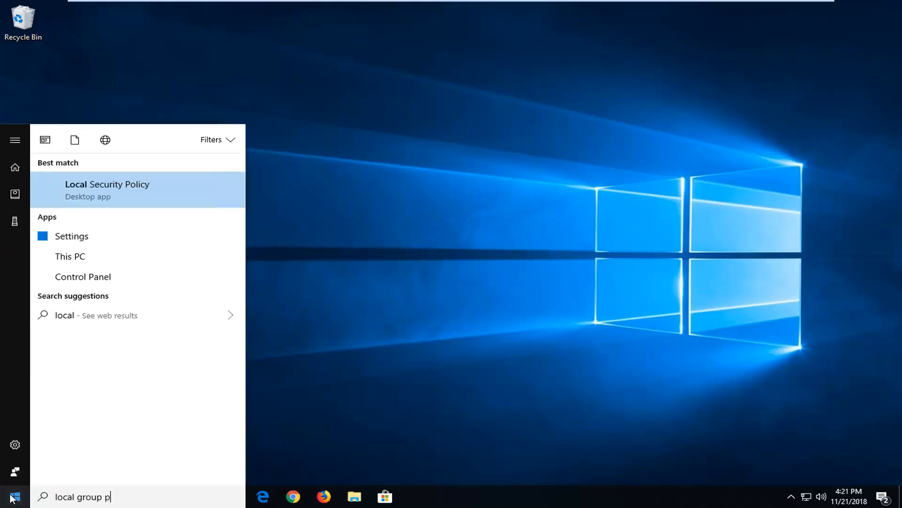
{"action": "type", "text": "olicy"}
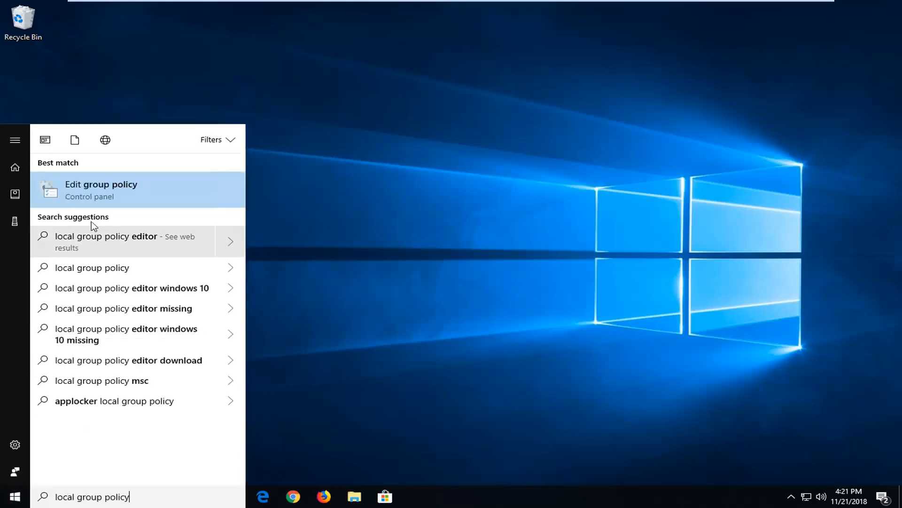
{"action": "left_click", "coordinate": [116, 185]}
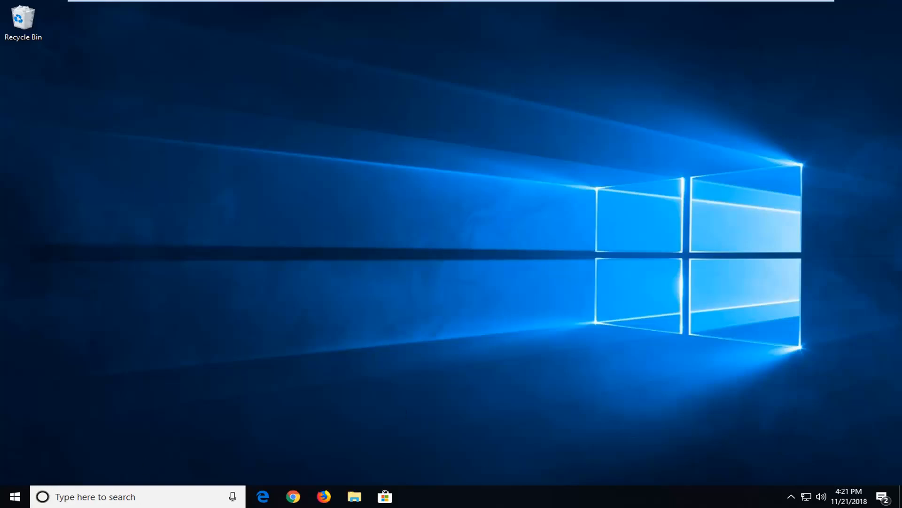
- Launch Edit group policy again through a Windows search, and close the extra Local Group Policy Editor window
{"action": "left_click", "coordinate": [6, 504]}
{"action": "type", "text": "edit "}
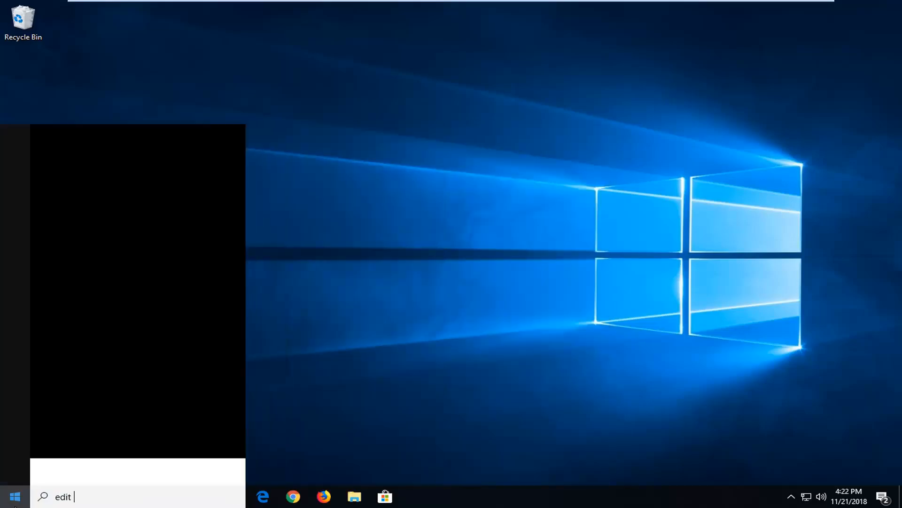
{"action": "type", "text": "gro"}
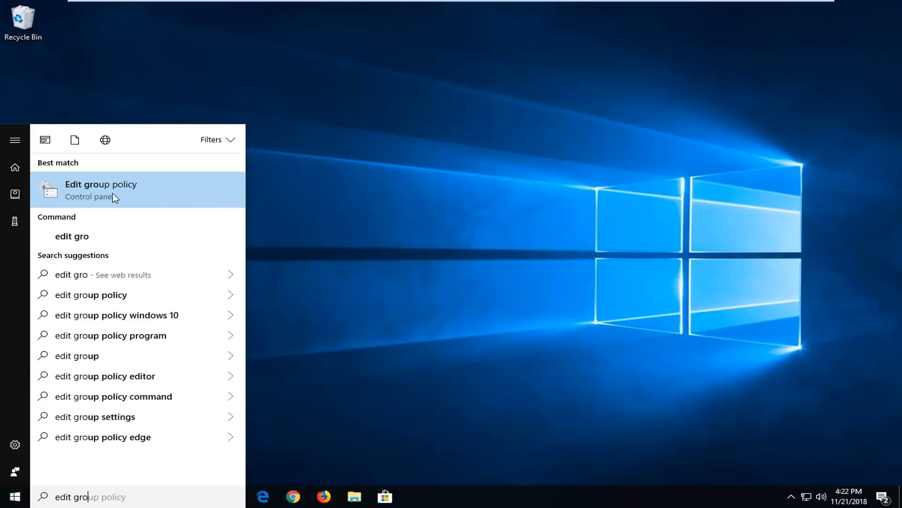
{"action": "left_click", "coordinate": [113, 191]}
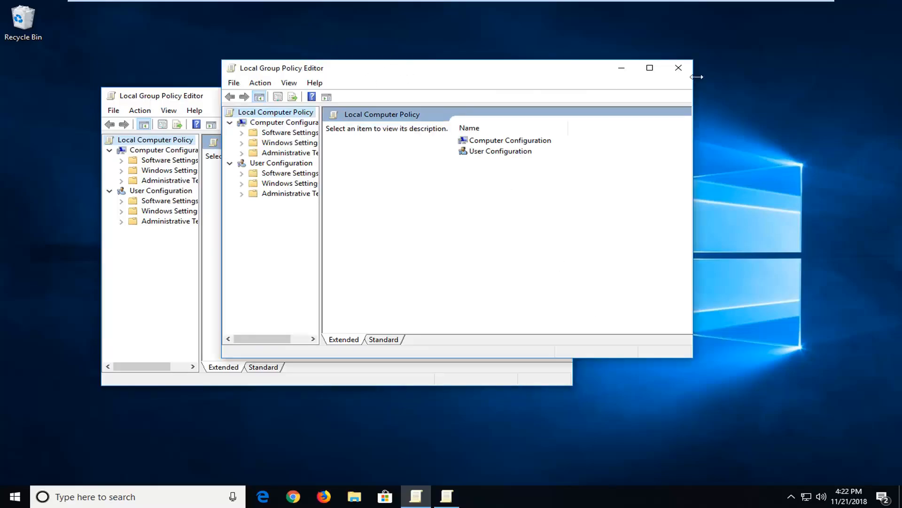
{"action": "left_click", "coordinate": [678, 67]}
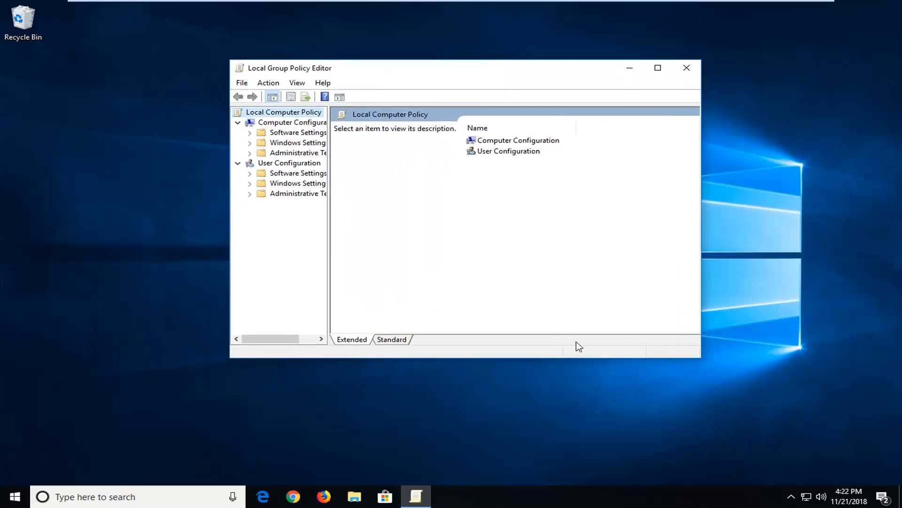
- Enlarge the editor window and its tree pane, and open the Logon folder under Computer Configuration, Administrative Templates, System
{"action": "left_click_drag", "start_coordinate": [701, 357], "coordinate": [810, 409]}
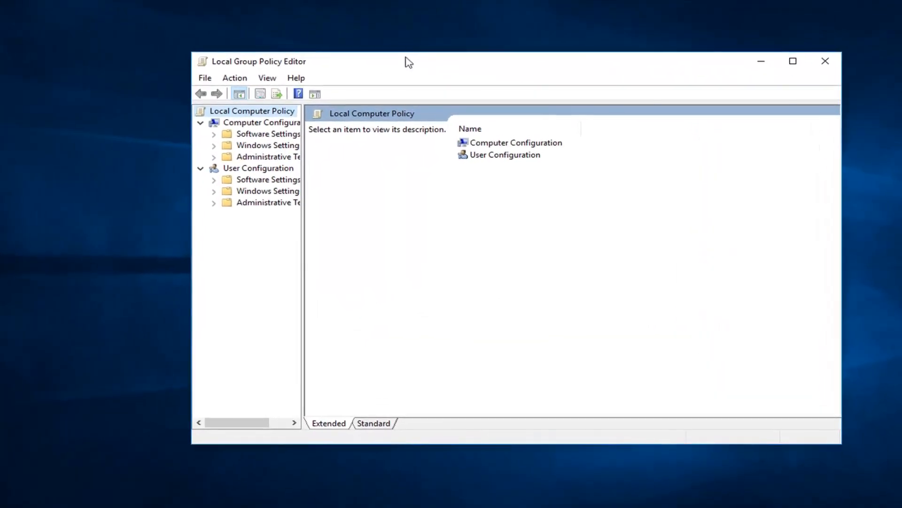
{"action": "left_click_drag", "start_coordinate": [303, 125], "coordinate": [375, 125]}
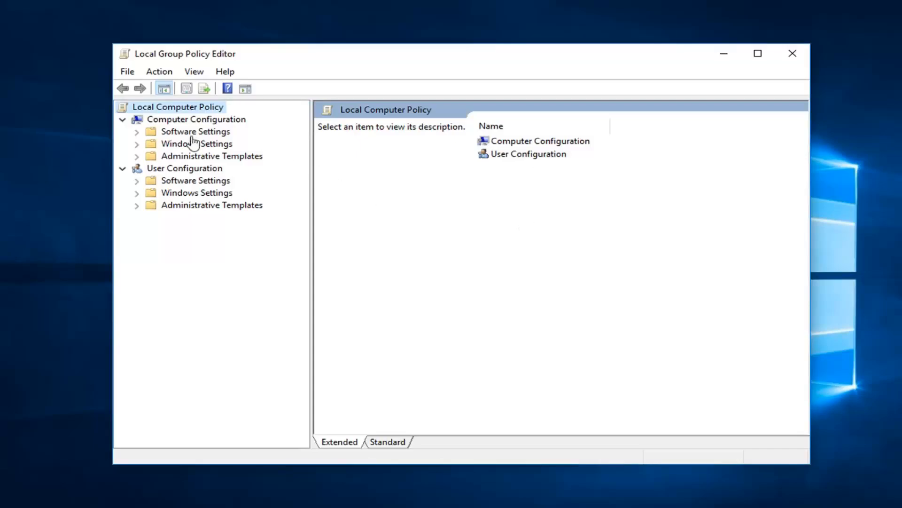
{"action": "left_click", "coordinate": [169, 121]}
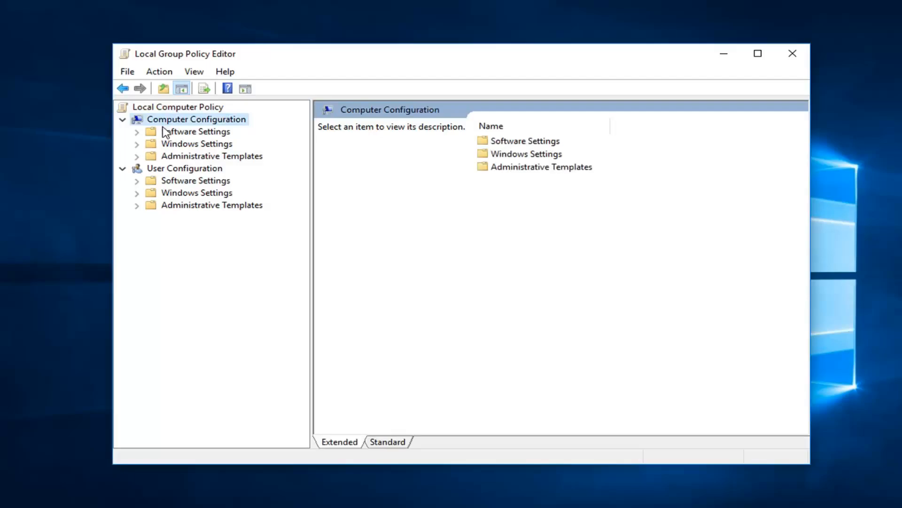
{"action": "double_click", "coordinate": [160, 156]}
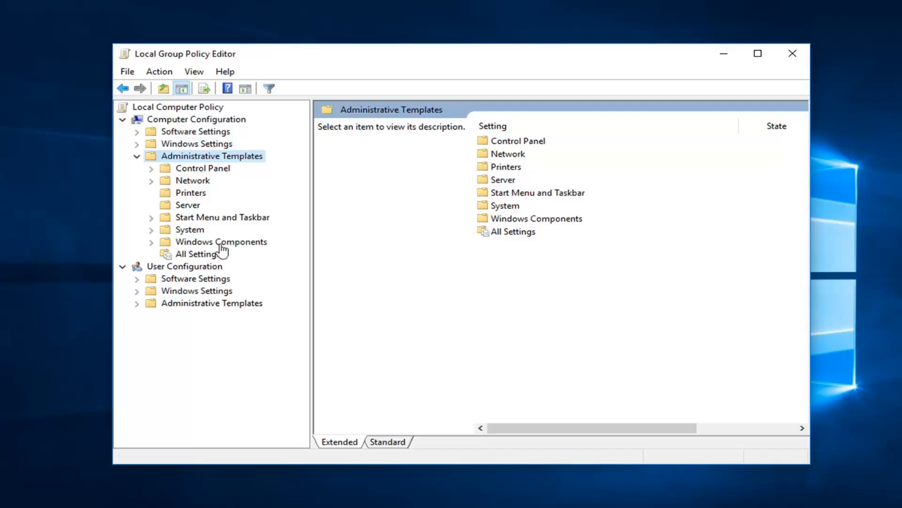
{"action": "left_click", "coordinate": [153, 230]}
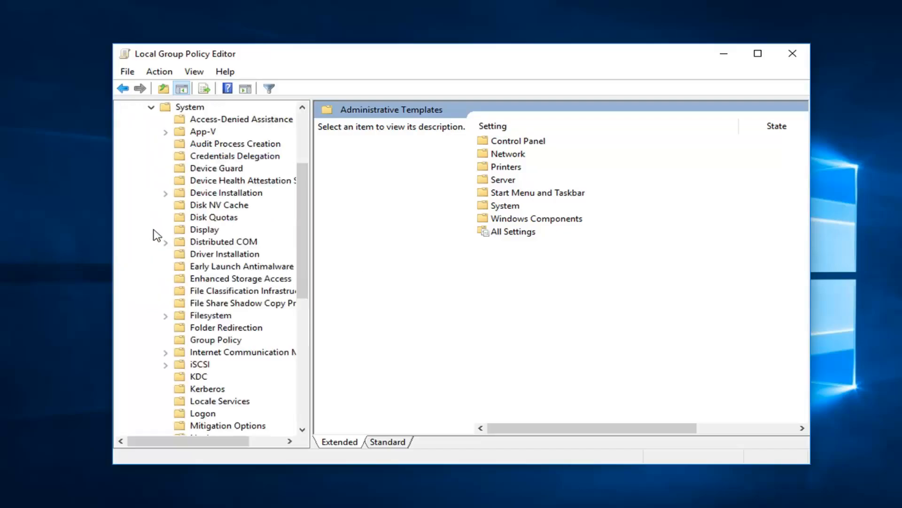
{"action": "scroll", "coordinate": [214, 312], "scroll_direction": "down", "scroll_amount": 2}
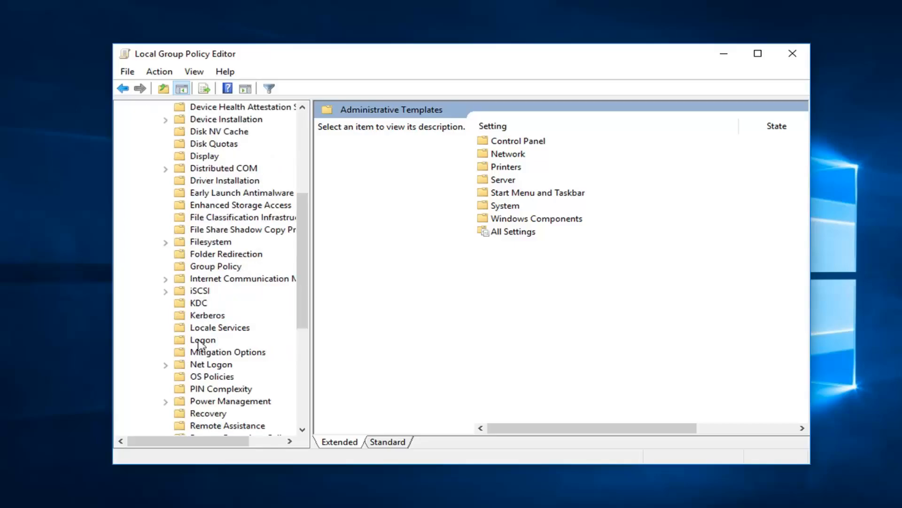
{"action": "left_click", "coordinate": [202, 340]}
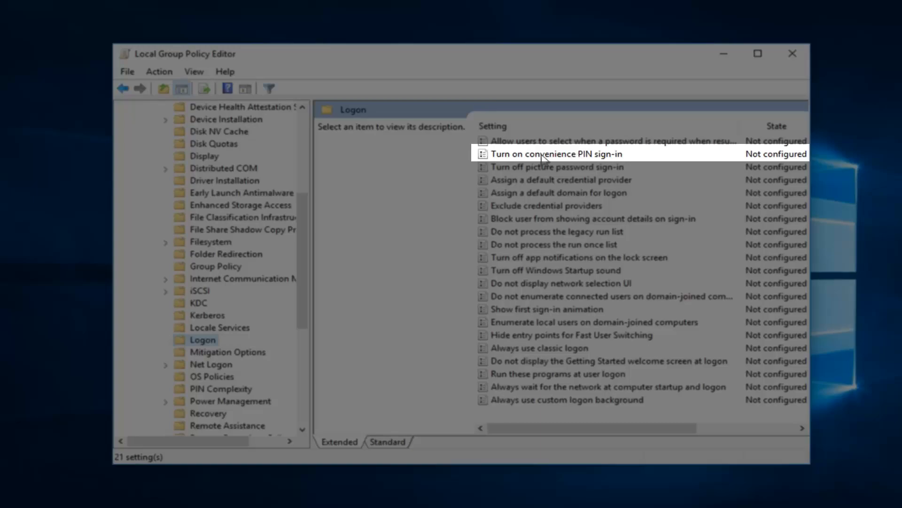
- Set the "Turn on convenience PIN sign-in" policy to Enabled, and close the Local Group Policy Editor
{"action": "left_click", "coordinate": [546, 155]}
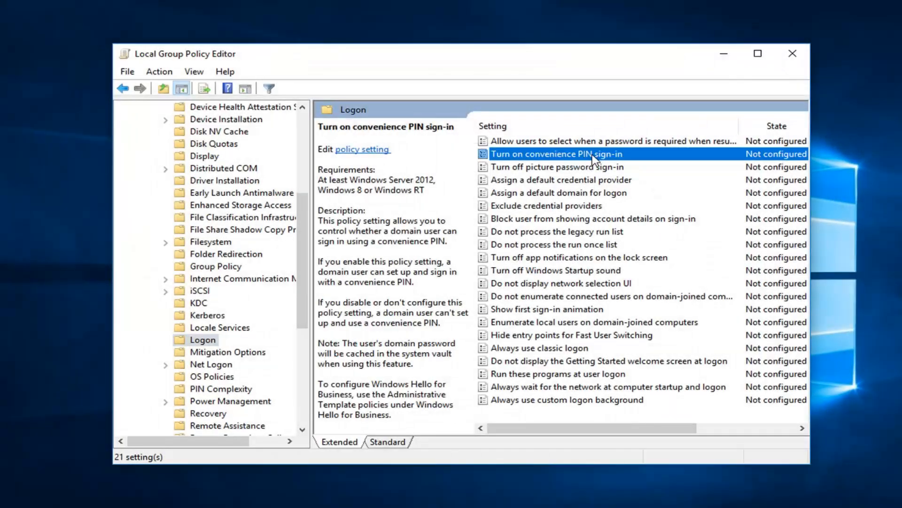
{"action": "double_click", "coordinate": [592, 156]}
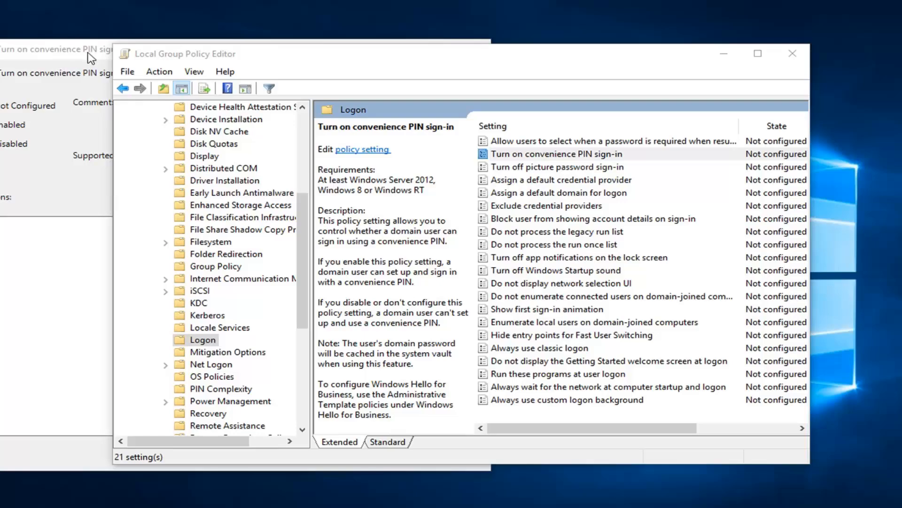
{"action": "left_click_drag", "start_coordinate": [86, 57], "coordinate": [352, 58]}
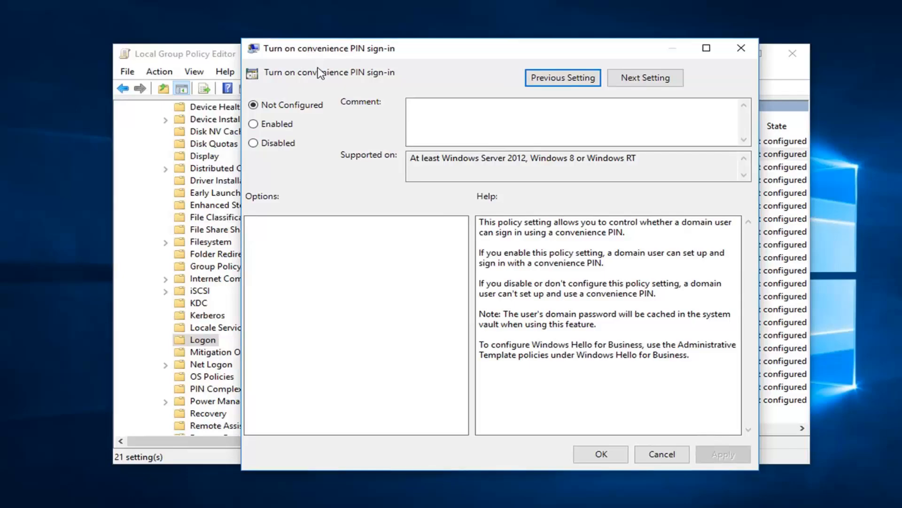
{"action": "left_click", "coordinate": [254, 125]}
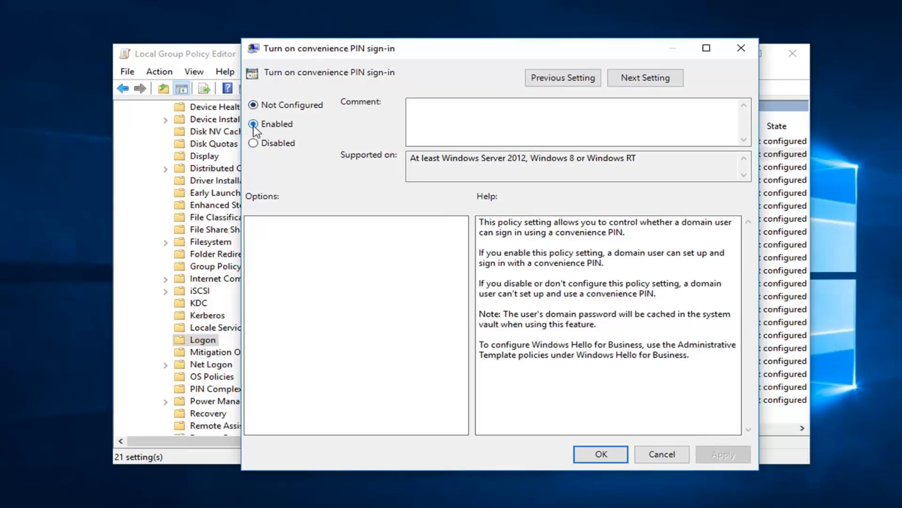
{"action": "left_click", "coordinate": [606, 462]}
{"action": "left_click", "coordinate": [606, 461]}
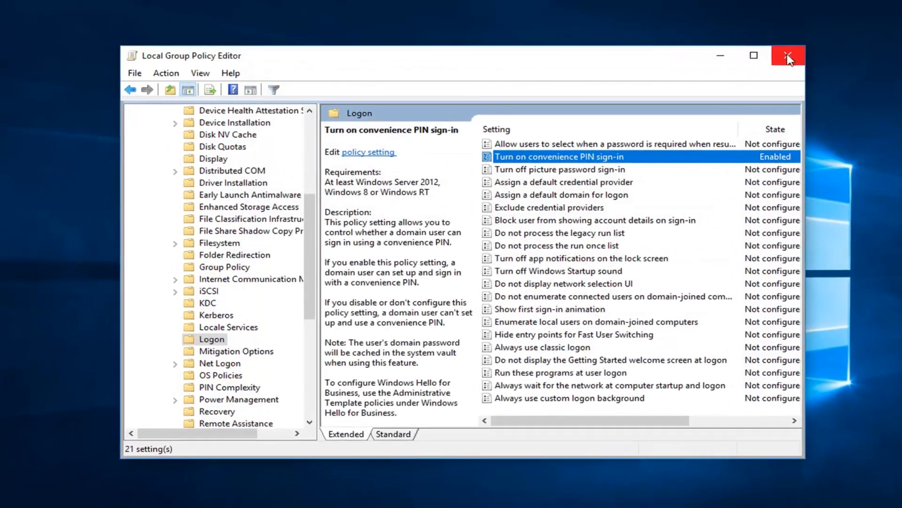
{"action": "left_click", "coordinate": [788, 58]}
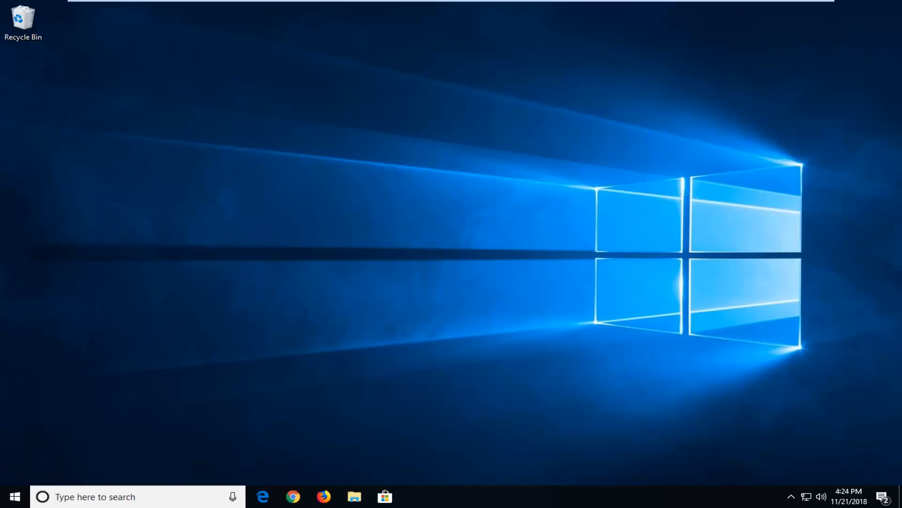